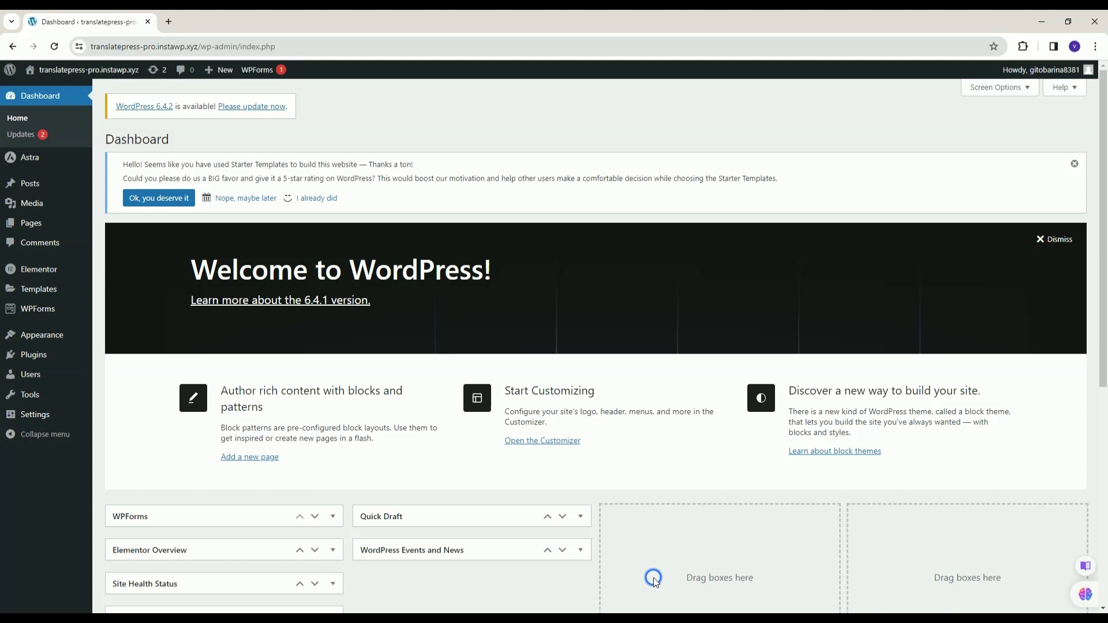
# Step: Bring up the Plugins submenu in the admin sidebar
pyautogui.moveTo(26, 355)
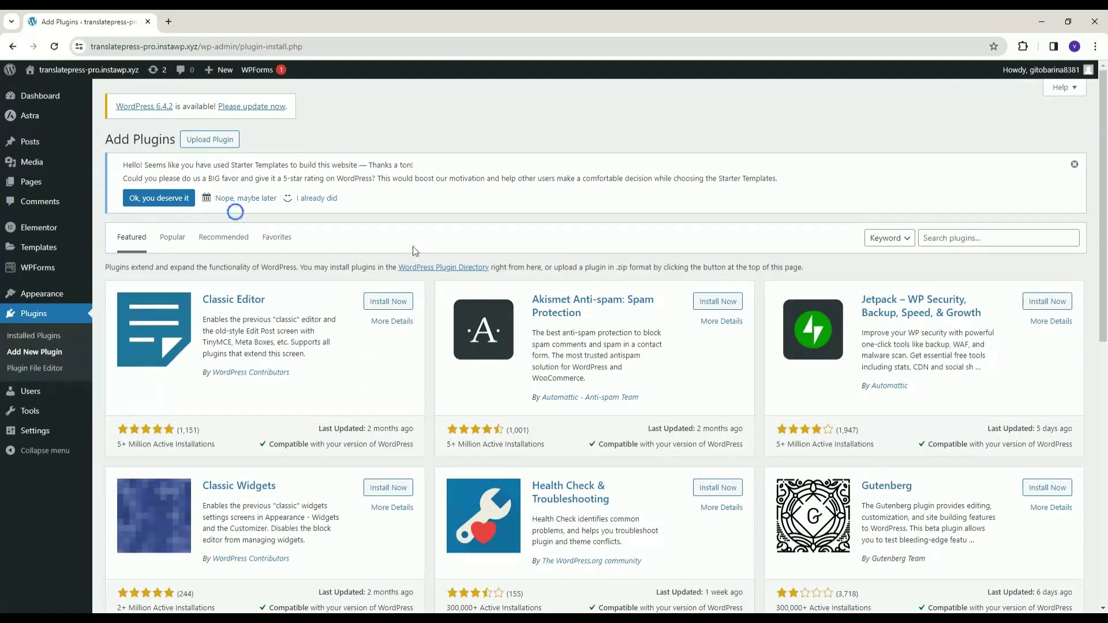
# Step: Search 'translatepress', then install and activate TranslatePress - Multilingual and the Automatic Translate Addon
pyautogui.click(932, 243)
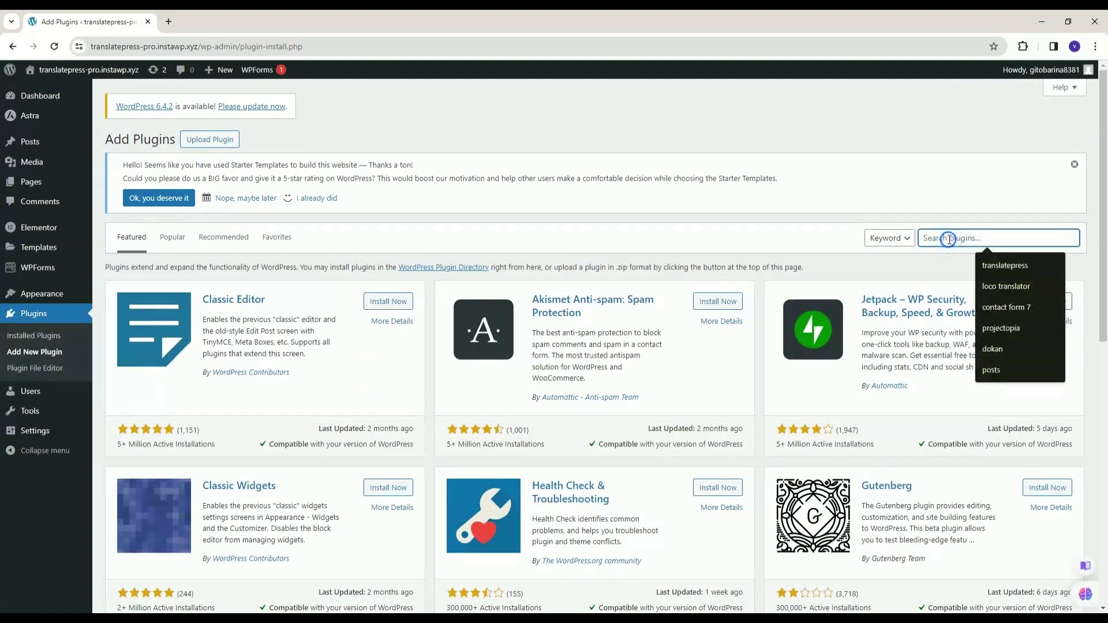
pyautogui.click(1005, 265)
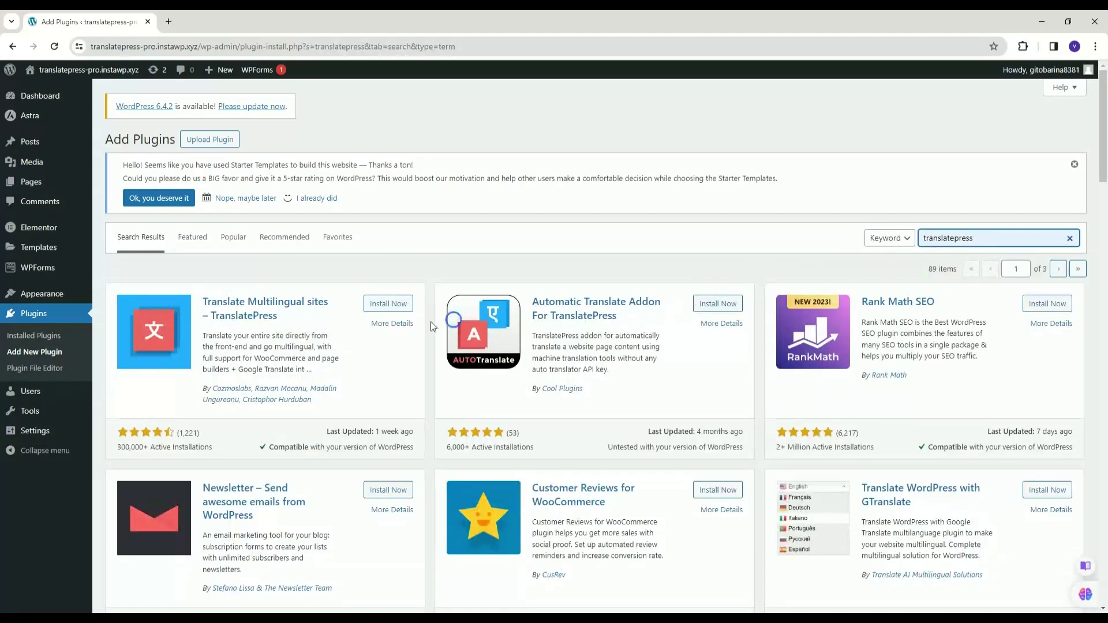
pyautogui.click(388, 304)
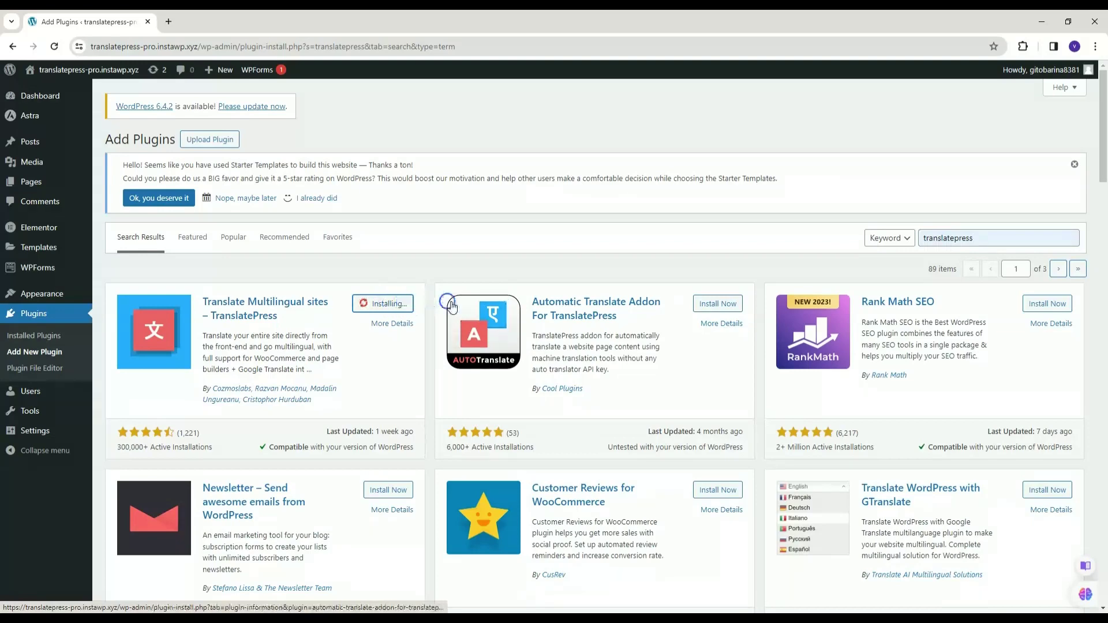
pyautogui.click(714, 306)
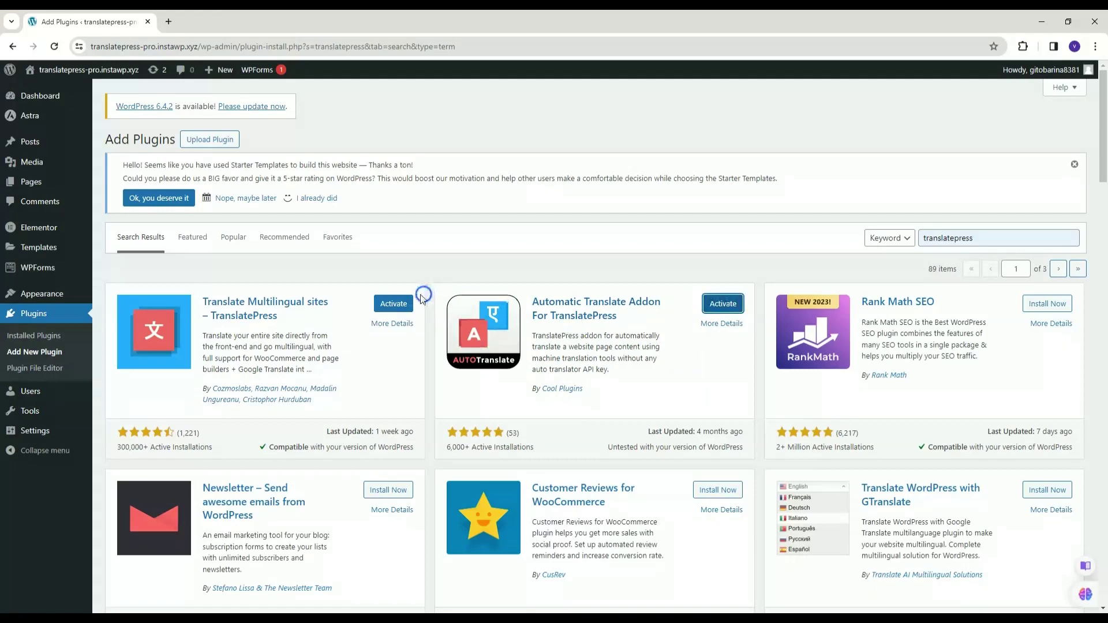
pyautogui.click(397, 306)
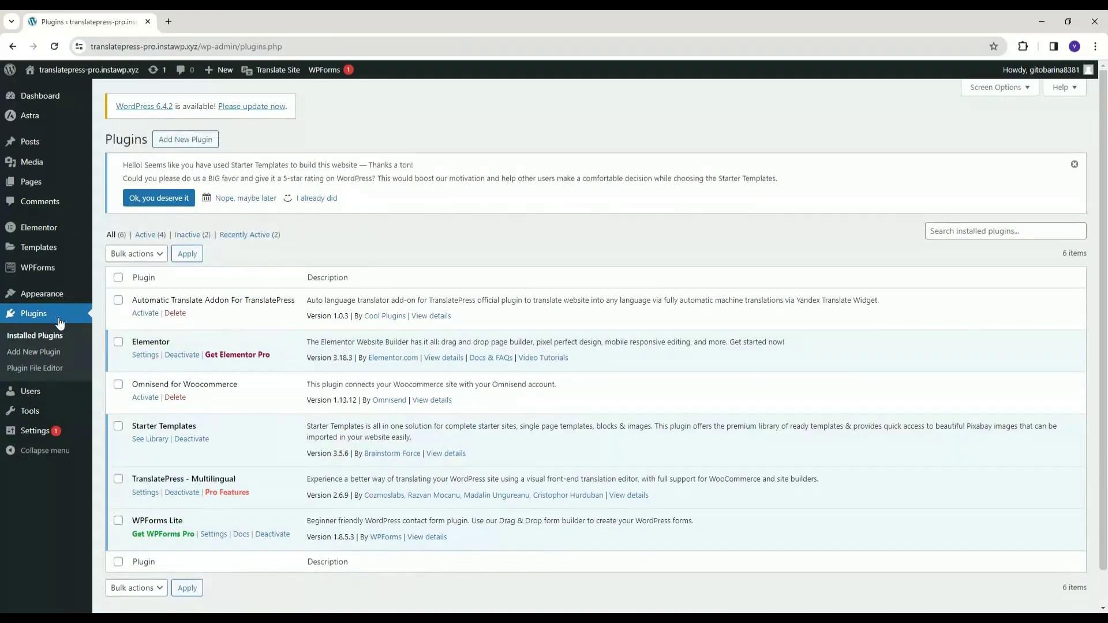
pyautogui.click(144, 314)
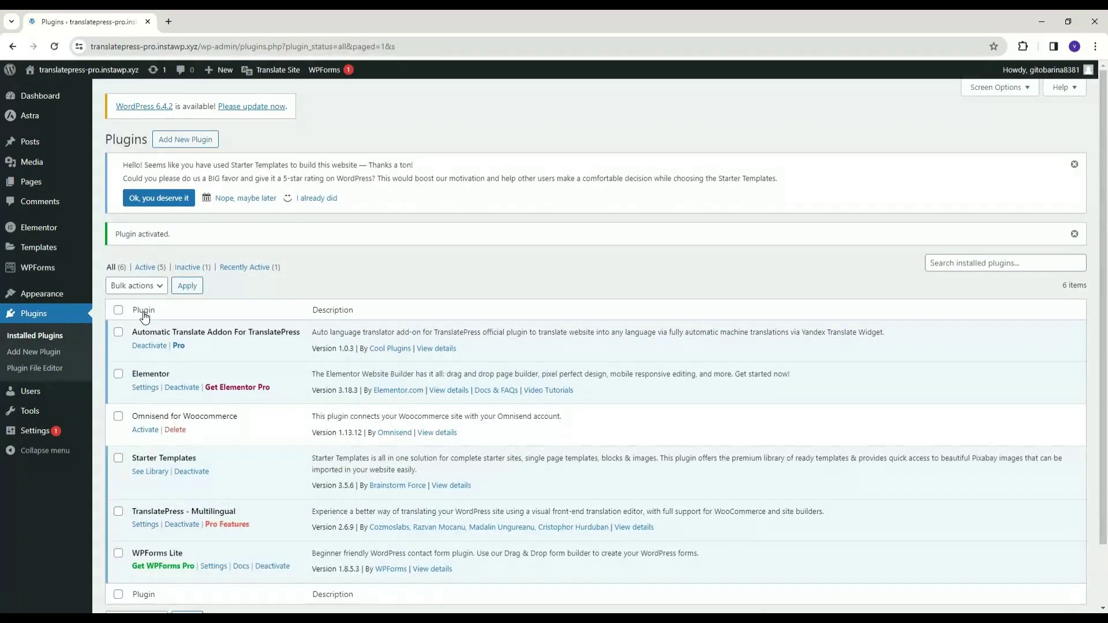
pyautogui.click(51, 405)
# Step: In Settings > TranslatePress, add Spanish (Venezuela) next to English and save the changes
pyautogui.click(51, 430)
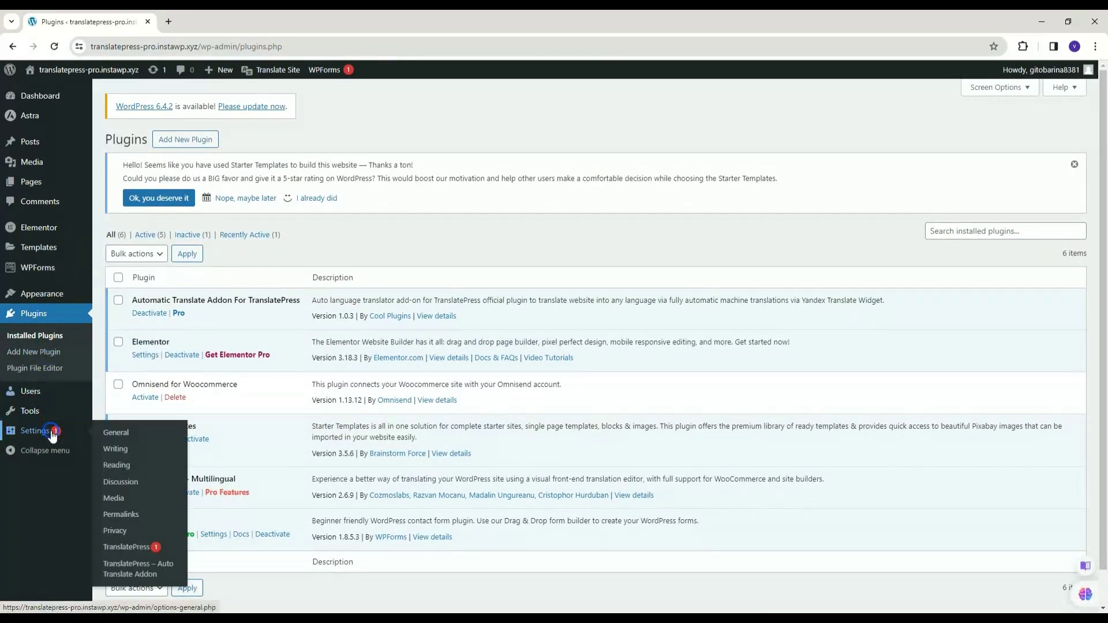
pyautogui.click(128, 547)
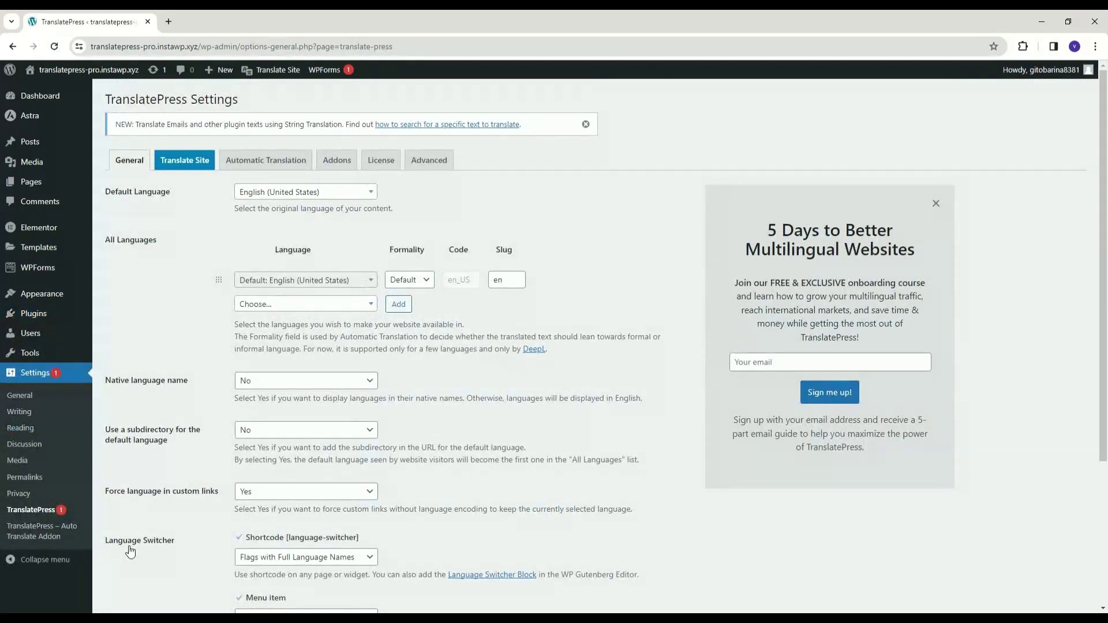
pyautogui.click(292, 304)
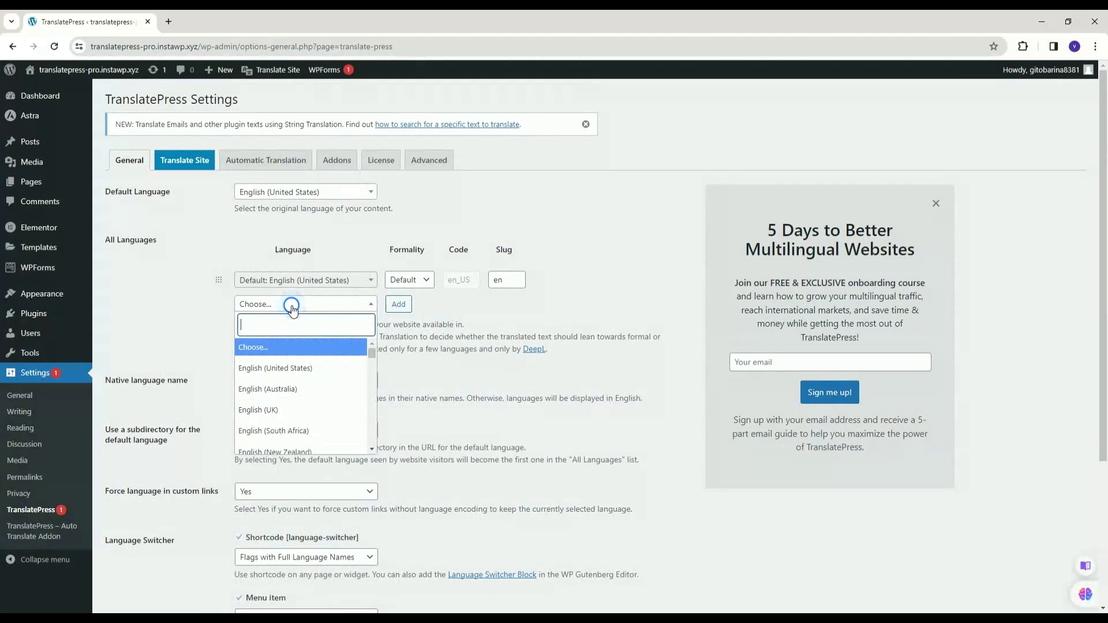
pyautogui.scroll(-8, 285, 409)
pyautogui.click(287, 408)
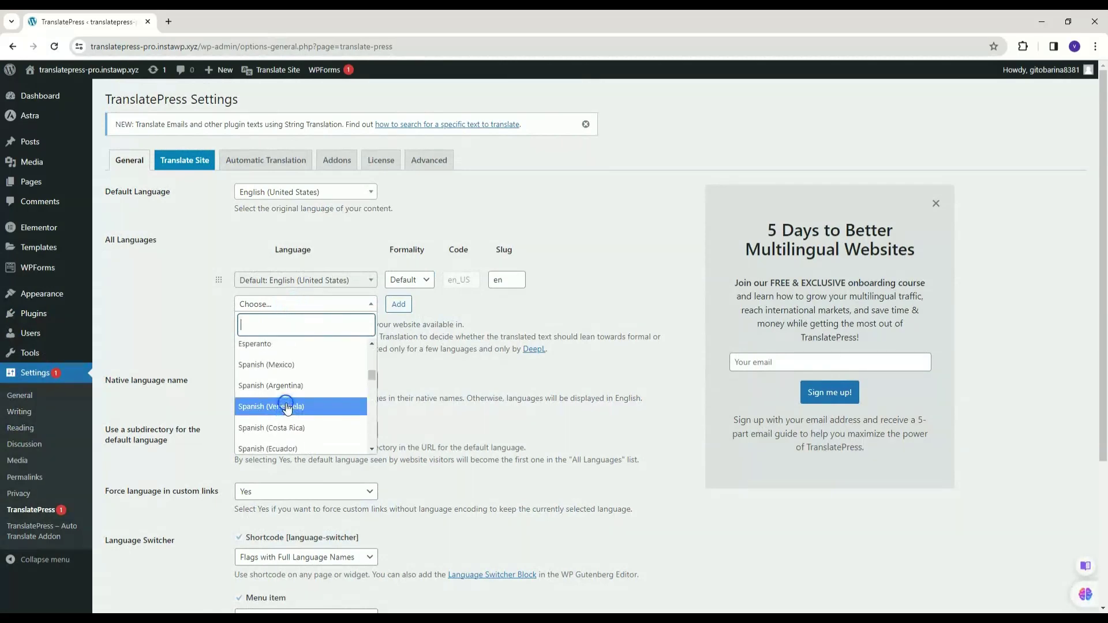
pyautogui.click(399, 305)
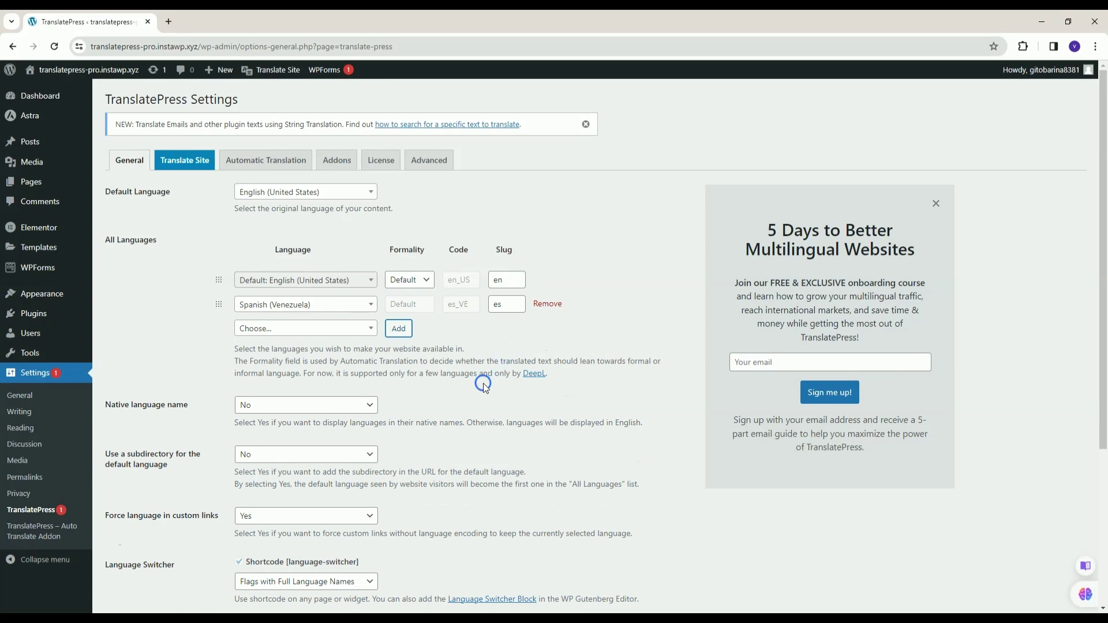
pyautogui.scroll(-5, 479, 392)
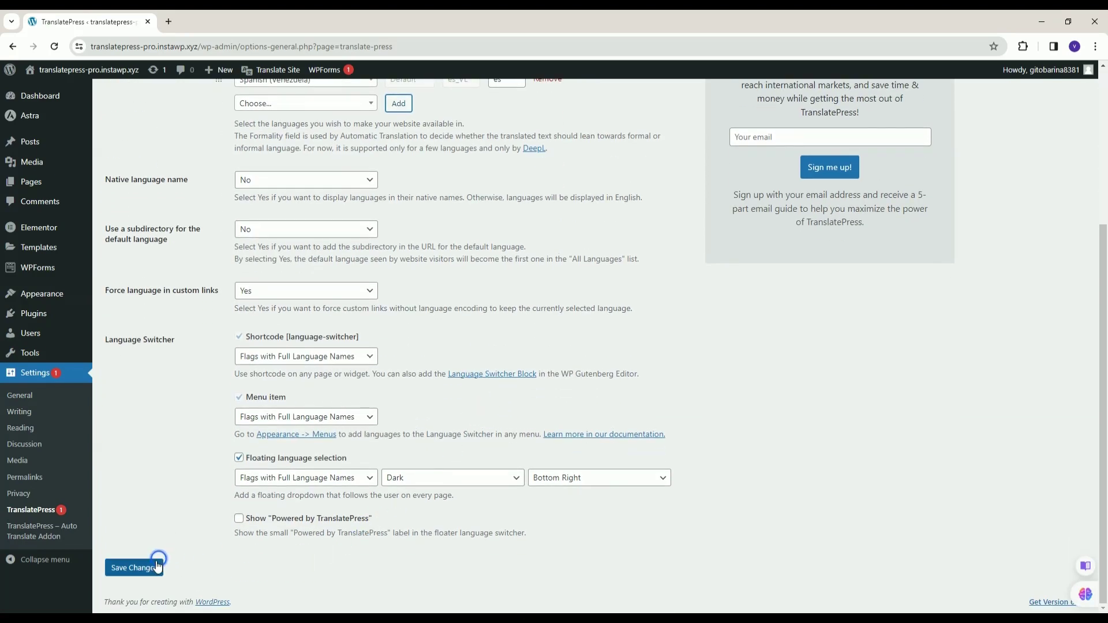
pyautogui.click(156, 567)
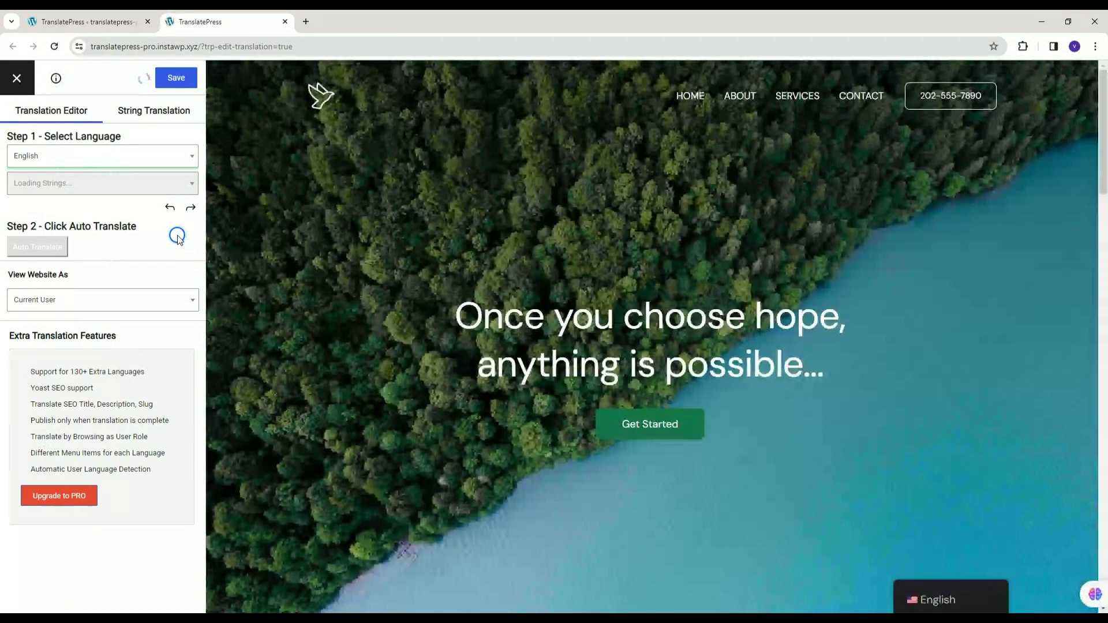
# Step: Switch the translation editor to Spanish and start automatic translation of the page
pyautogui.click(133, 156)
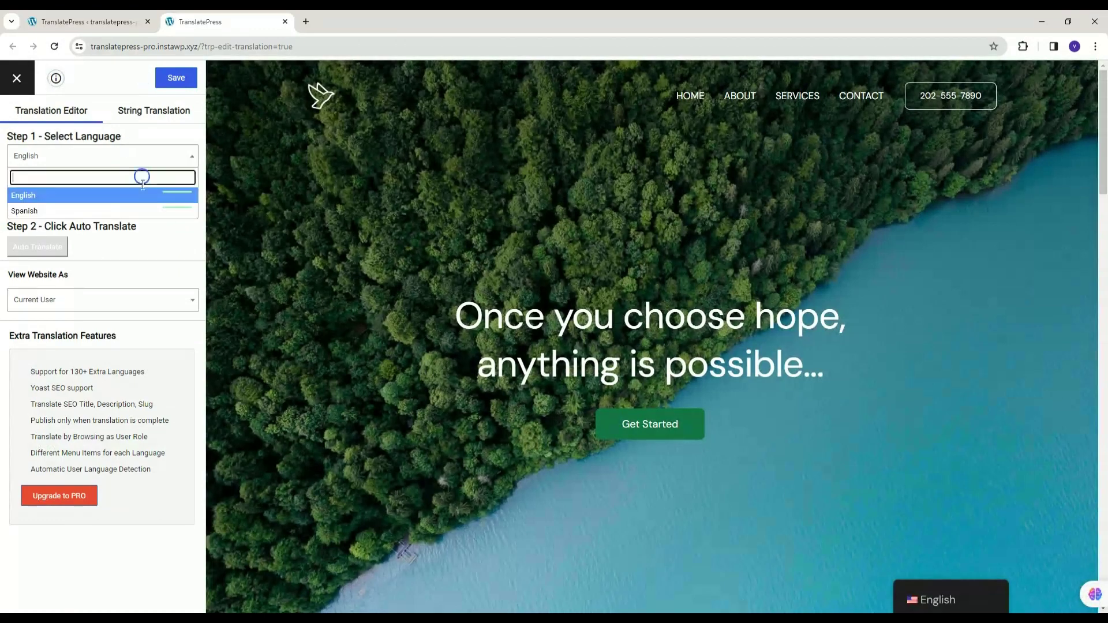
pyautogui.click(125, 211)
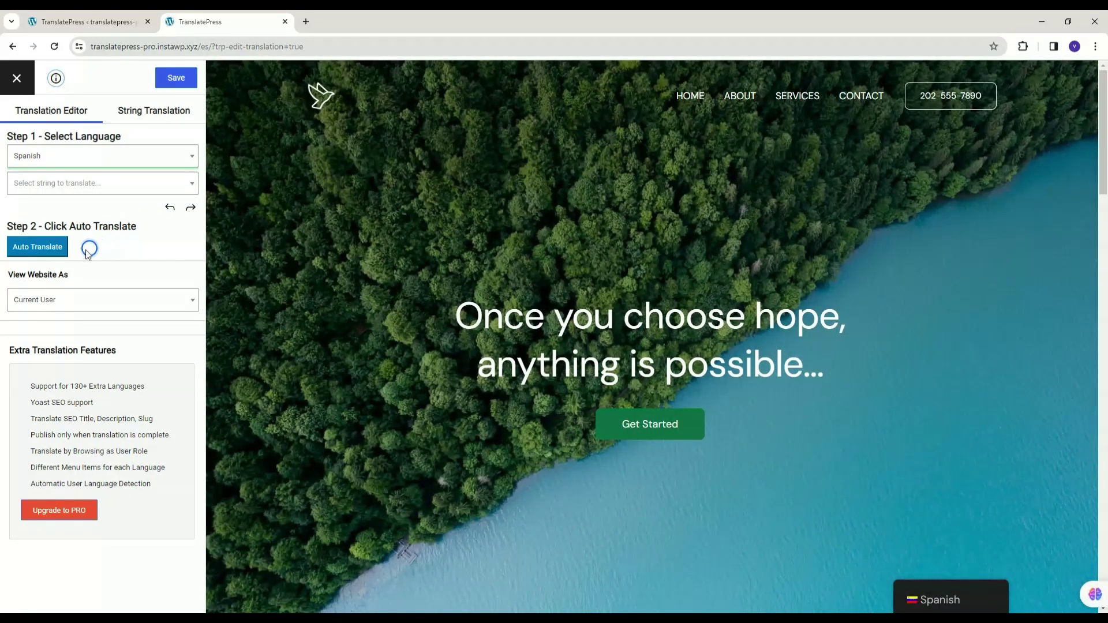
pyautogui.click(57, 256)
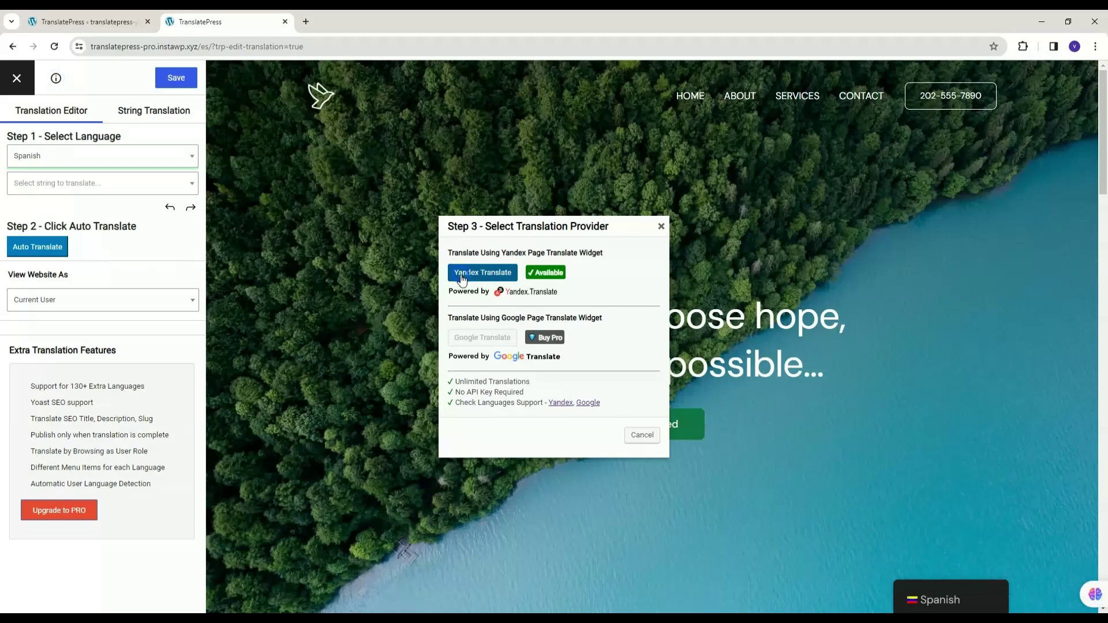
# Step: Machine-translate the homepage into Spanish with Yandex, merge the results, and save
pyautogui.click(461, 277)
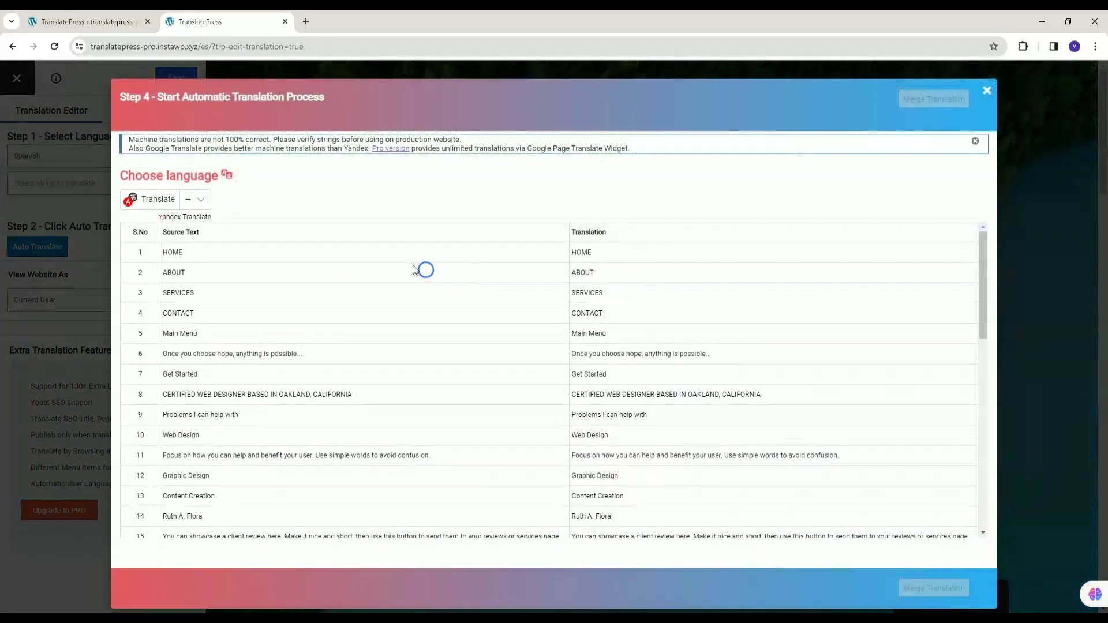
pyautogui.click(172, 220)
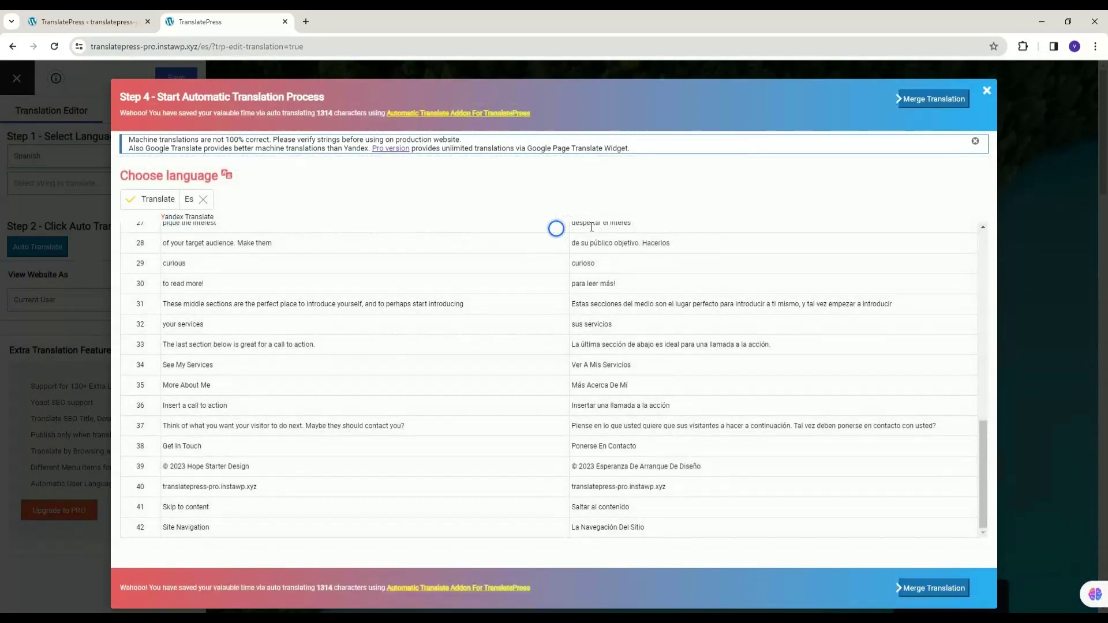
pyautogui.click(933, 99)
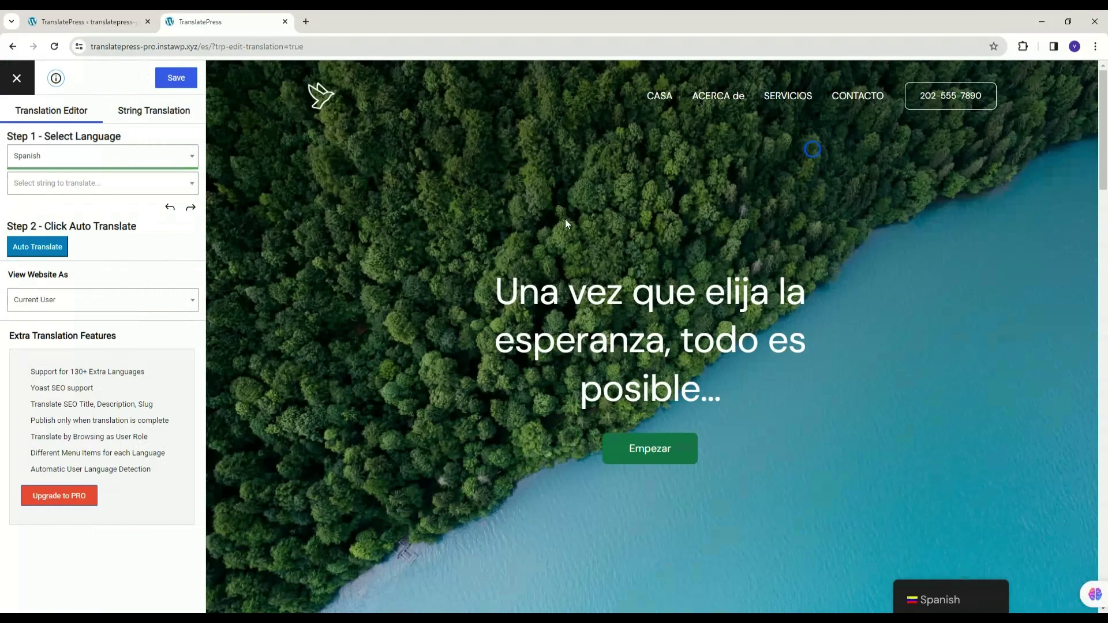
pyautogui.click(185, 86)
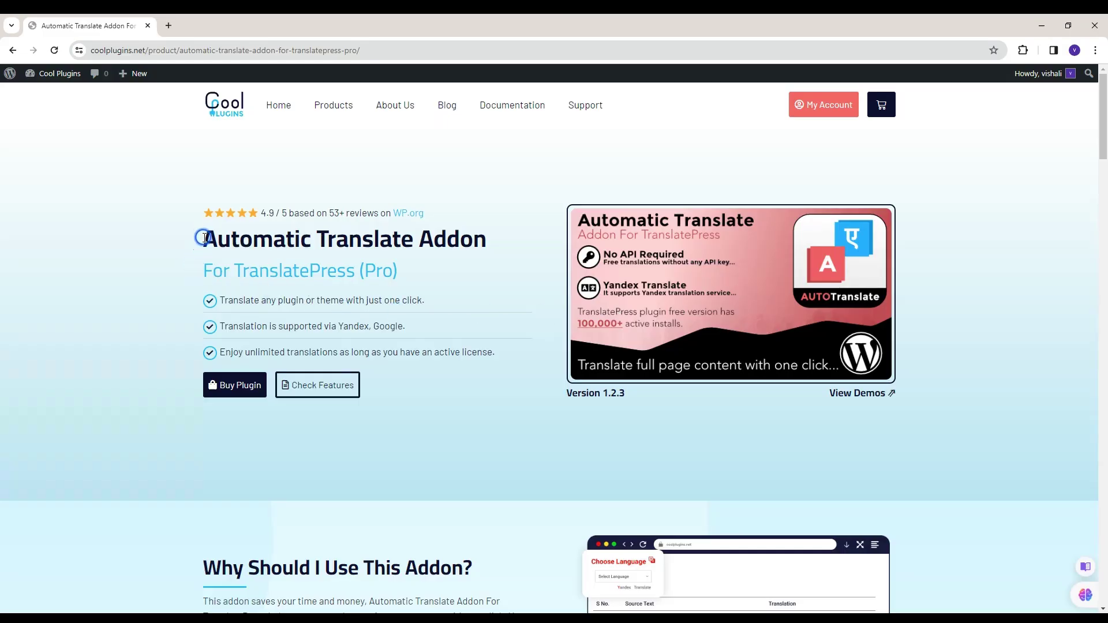
# Step: Jump to the pricing plans on the Automatic Translate Addon Pro product page
pyautogui.moveTo(207, 237); pyautogui.dragTo(415, 267)
pyautogui.click(415, 266)
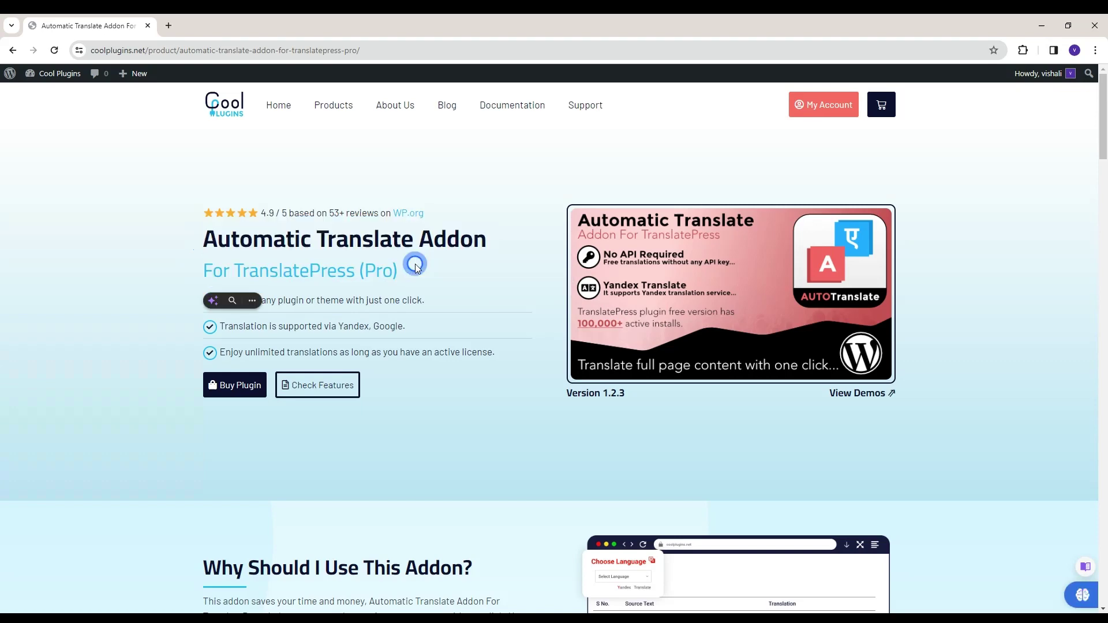
pyautogui.click(242, 388)
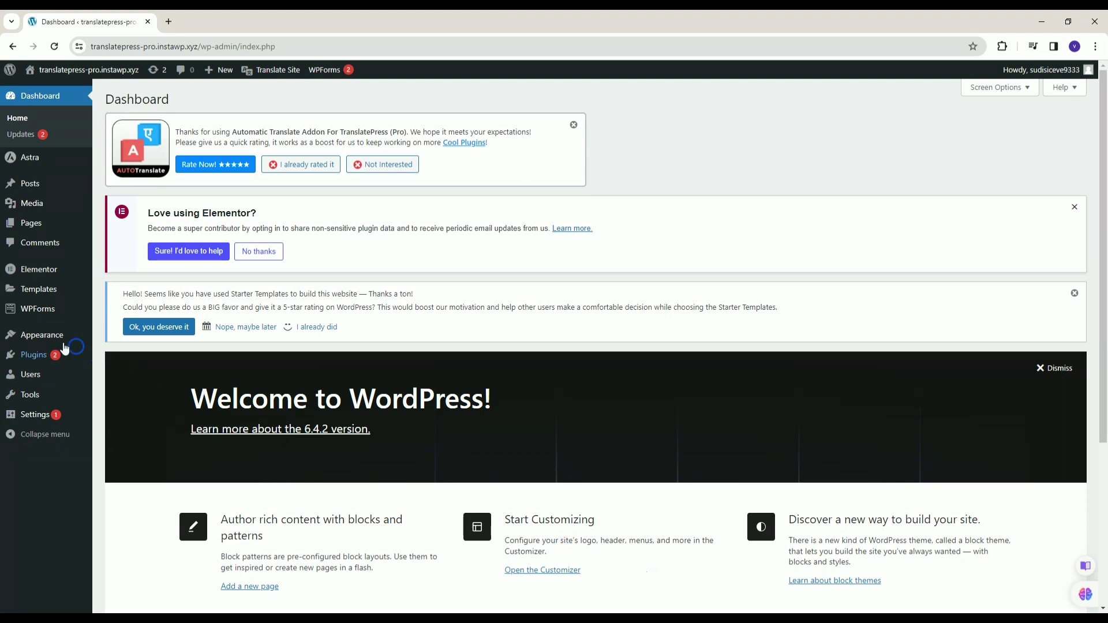
# Step: Open the Installed Plugins list and scroll through it
pyautogui.moveTo(49, 350)
pyautogui.click(110, 355)
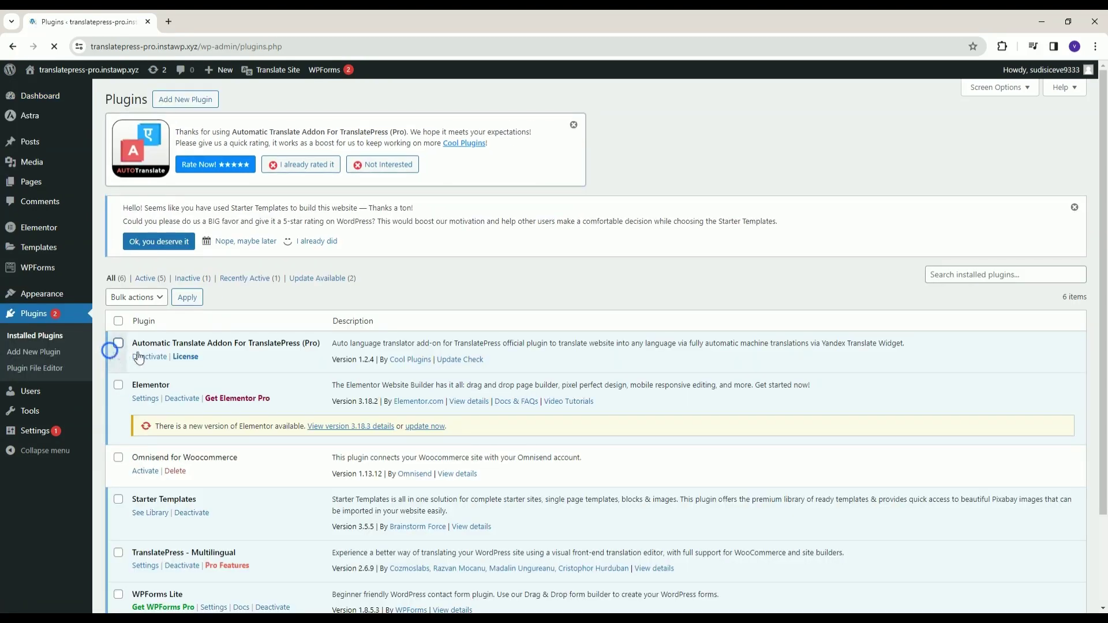
pyautogui.scroll(-2, 276, 358)
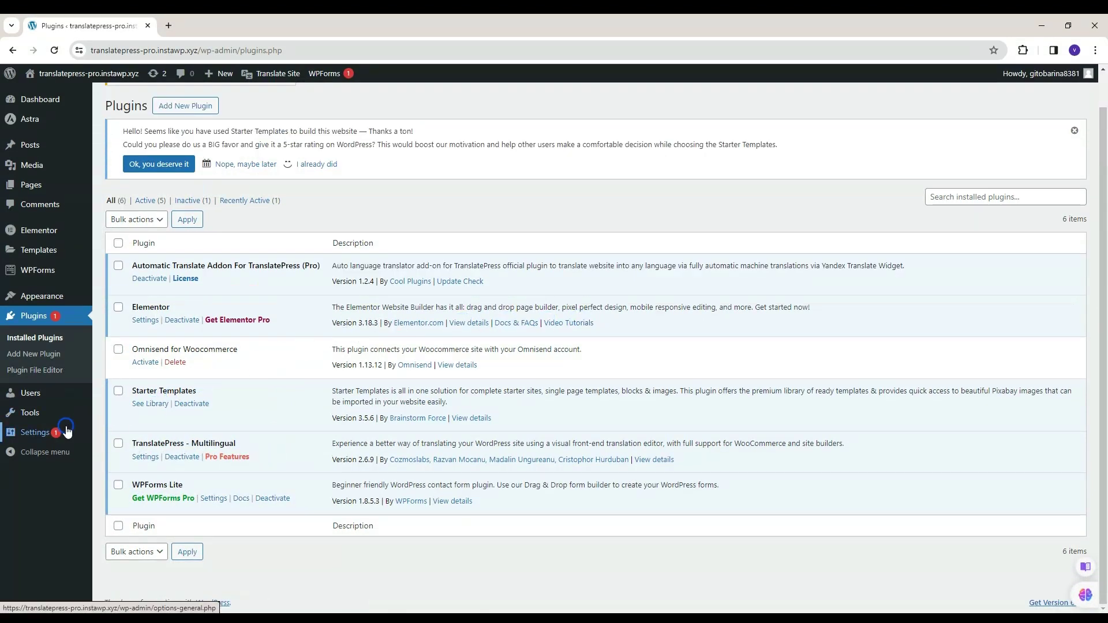
# Step: Paste the license key on the Auto Translate Addon license page and activate it
pyautogui.moveTo(67, 432)
pyautogui.click(123, 555)
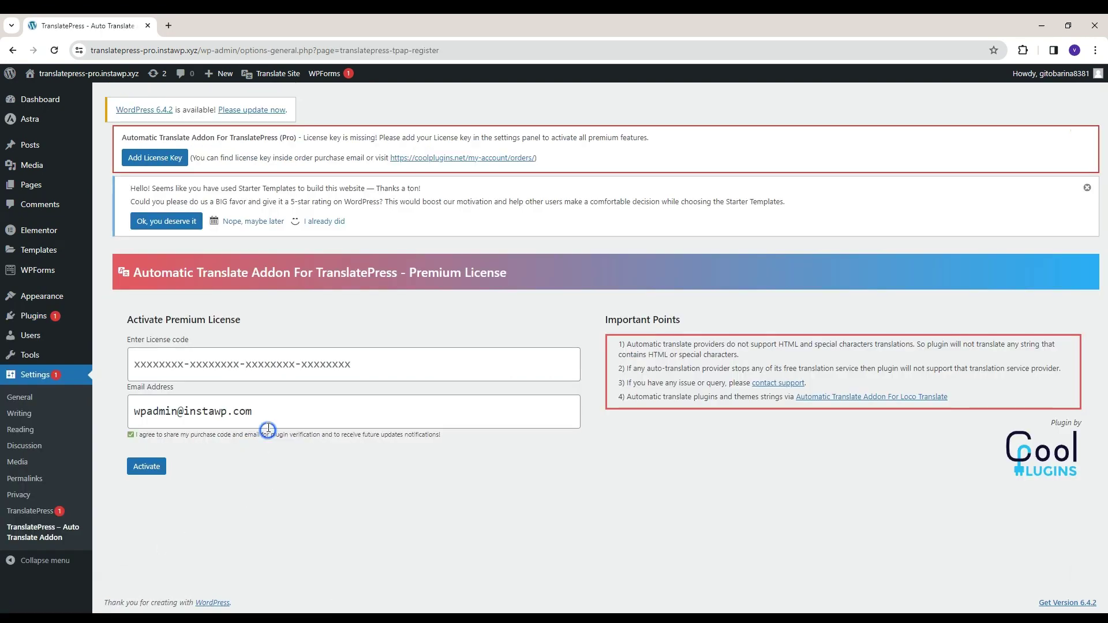
pyautogui.click(256, 364)
pyautogui.hotkey('ctrl', 'v')
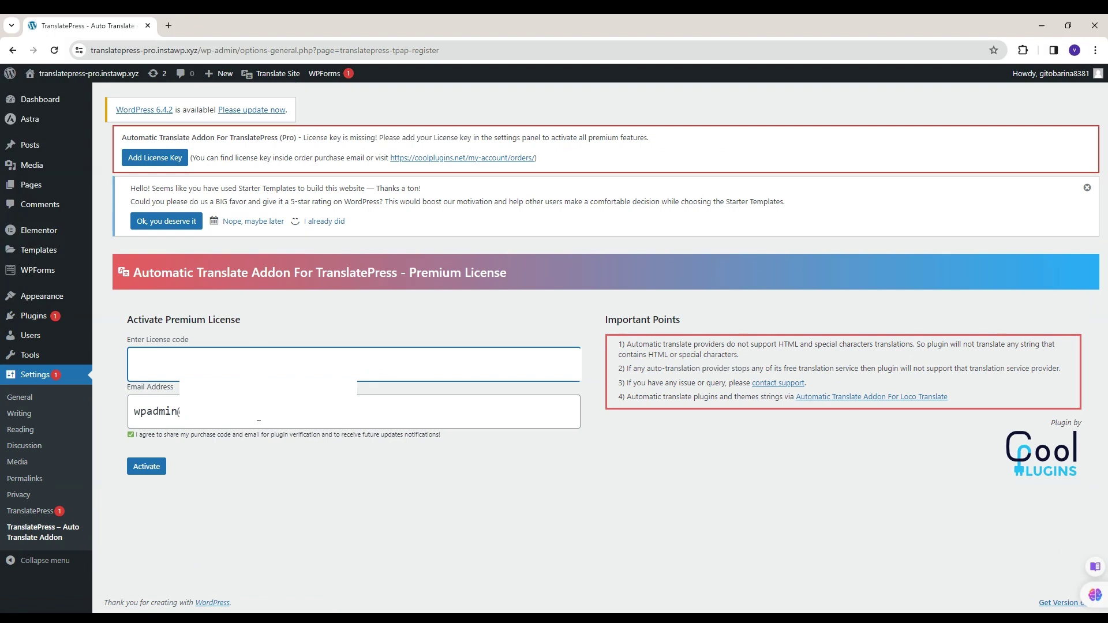
pyautogui.click(147, 468)
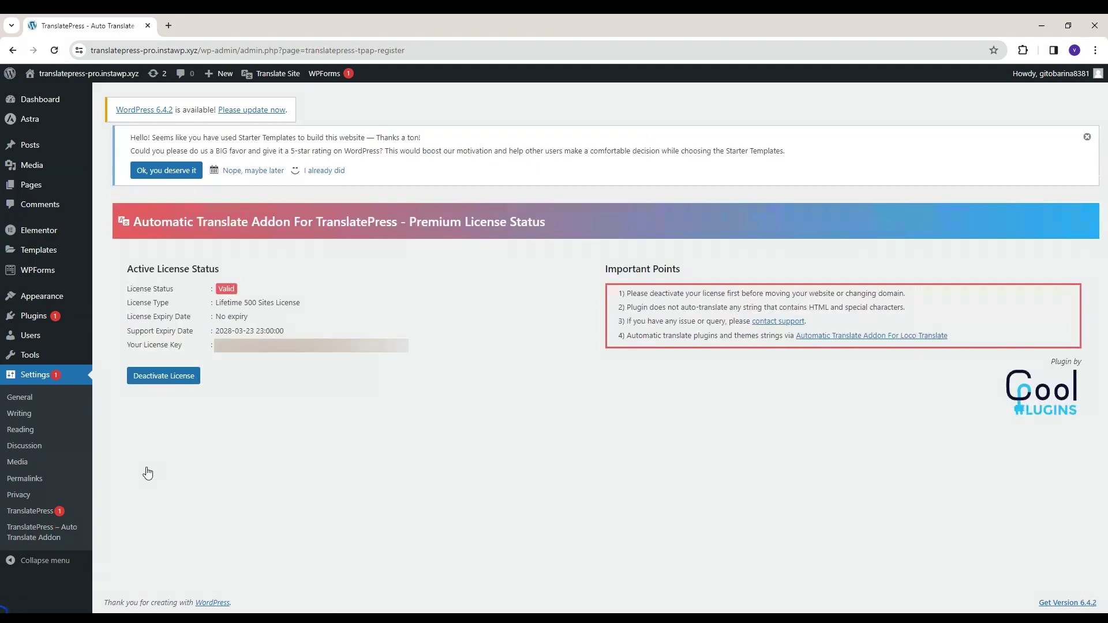
pyautogui.moveTo(52, 319)
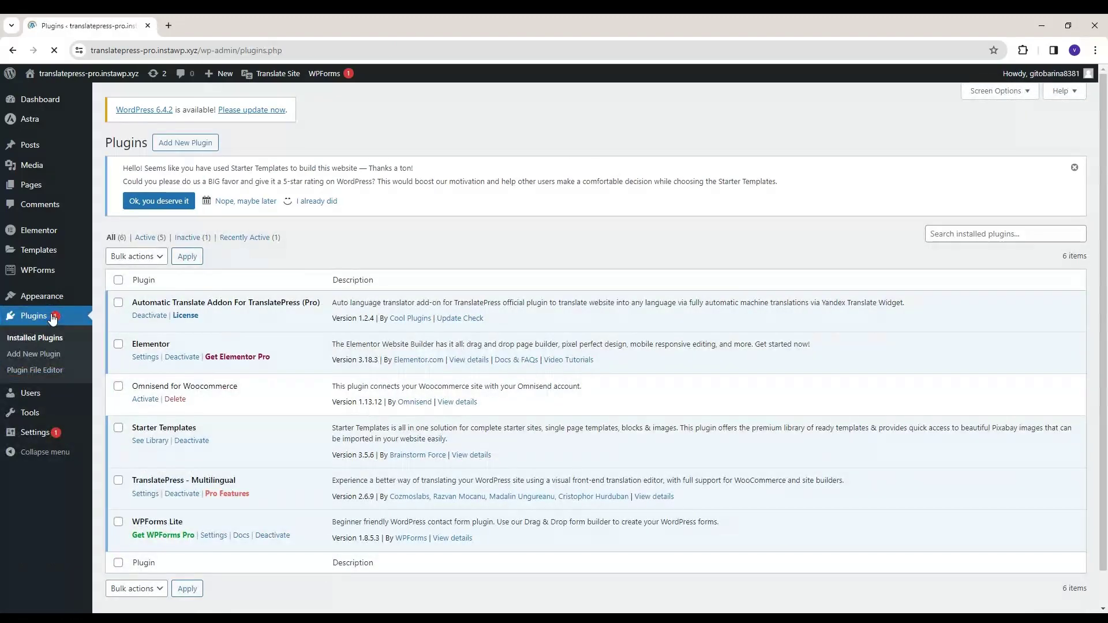
# Step: On the Pro test site, add Spanish (Venezuela, slug es) to TranslatePress languages and save
pyautogui.moveTo(58, 431)
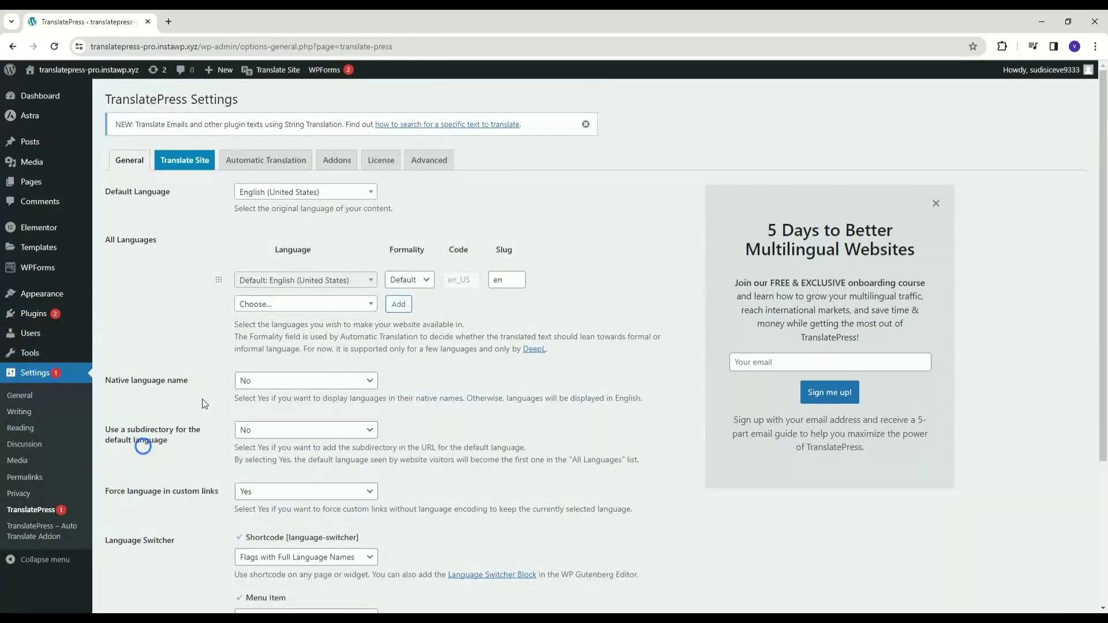
pyautogui.click(301, 308)
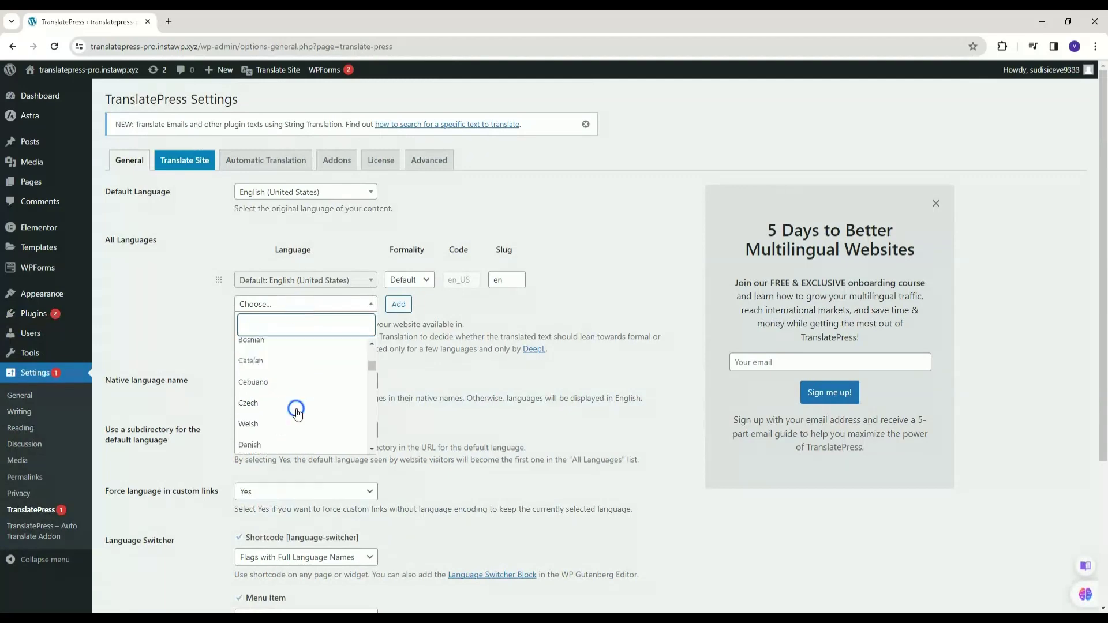
pyautogui.scroll(-10, 298, 409)
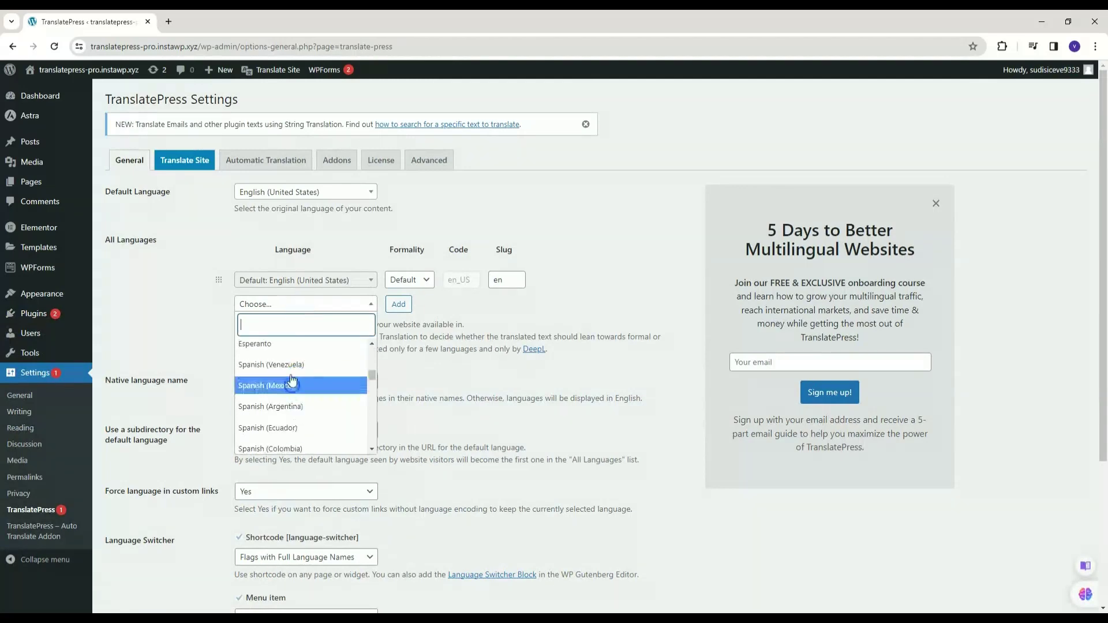
pyautogui.click(291, 366)
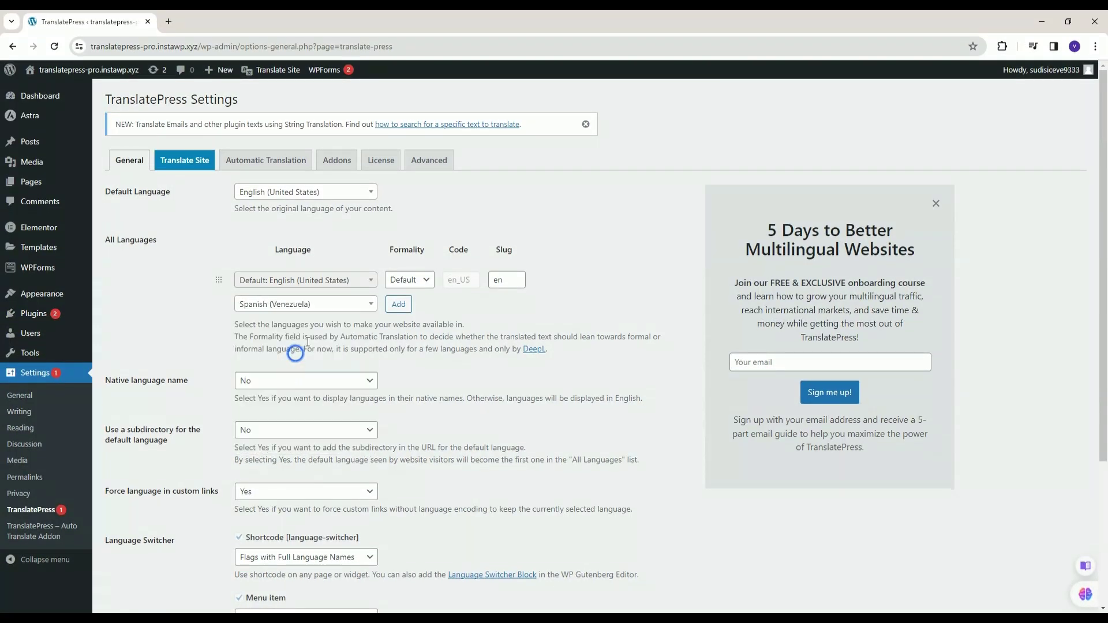
pyautogui.click(399, 303)
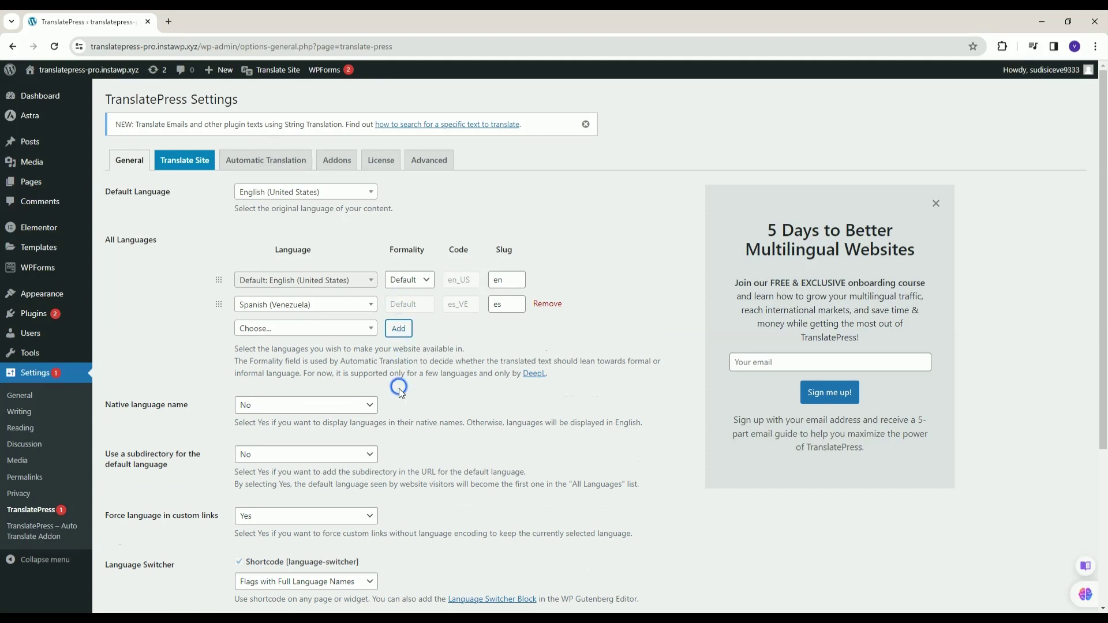
pyautogui.scroll(-4, 398, 382)
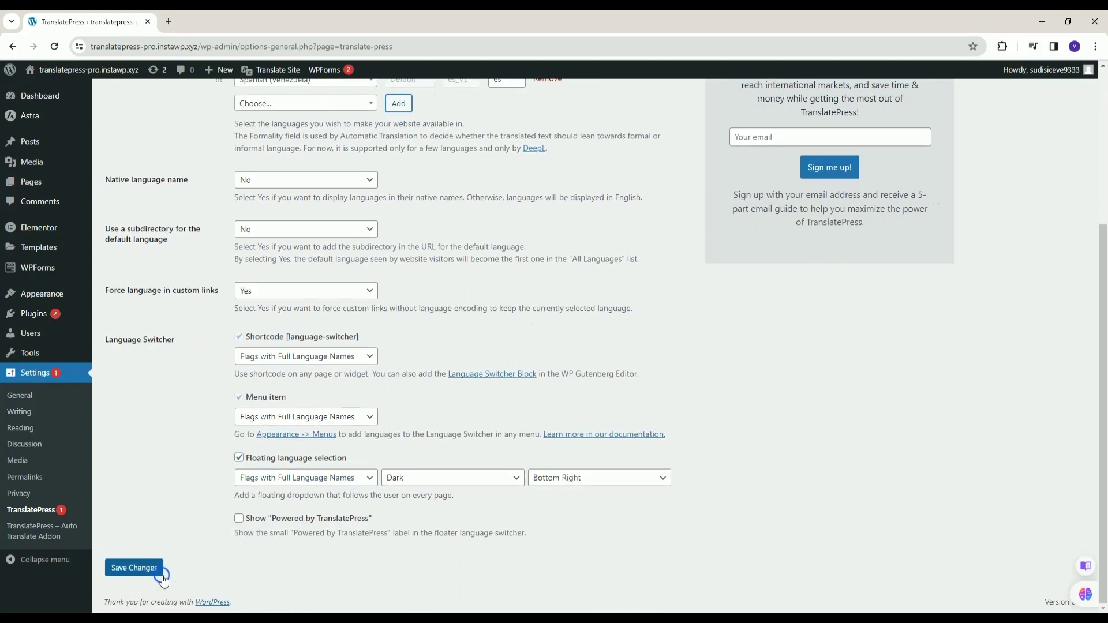
pyautogui.click(133, 568)
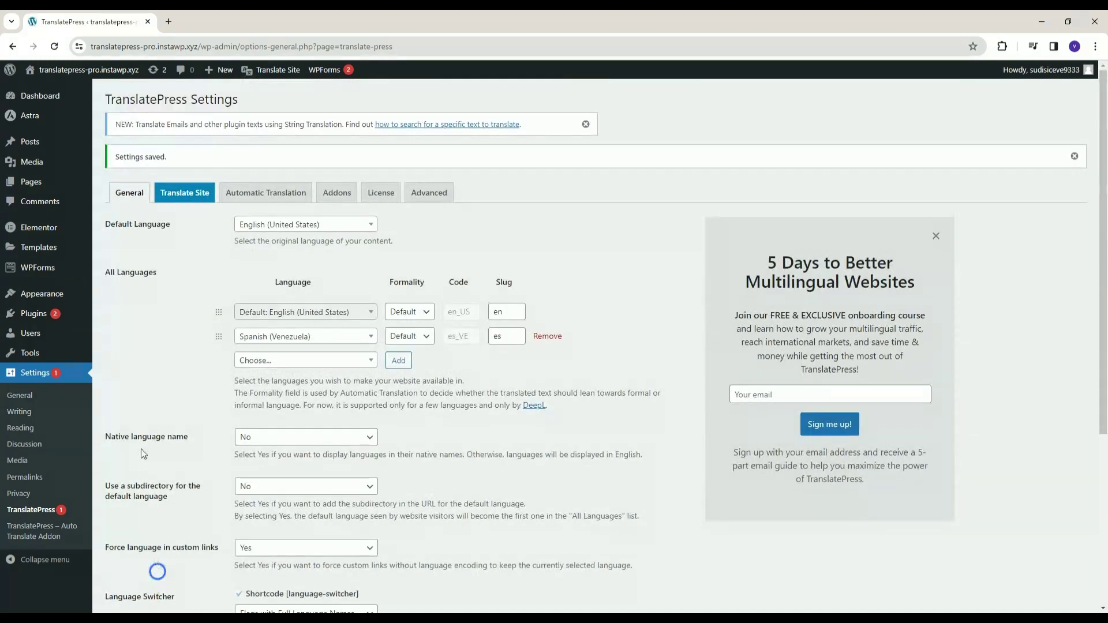
# Step: Load the Spanish ACERCA DE page in the translation editor and auto-translate it via Google
pyautogui.click(198, 196)
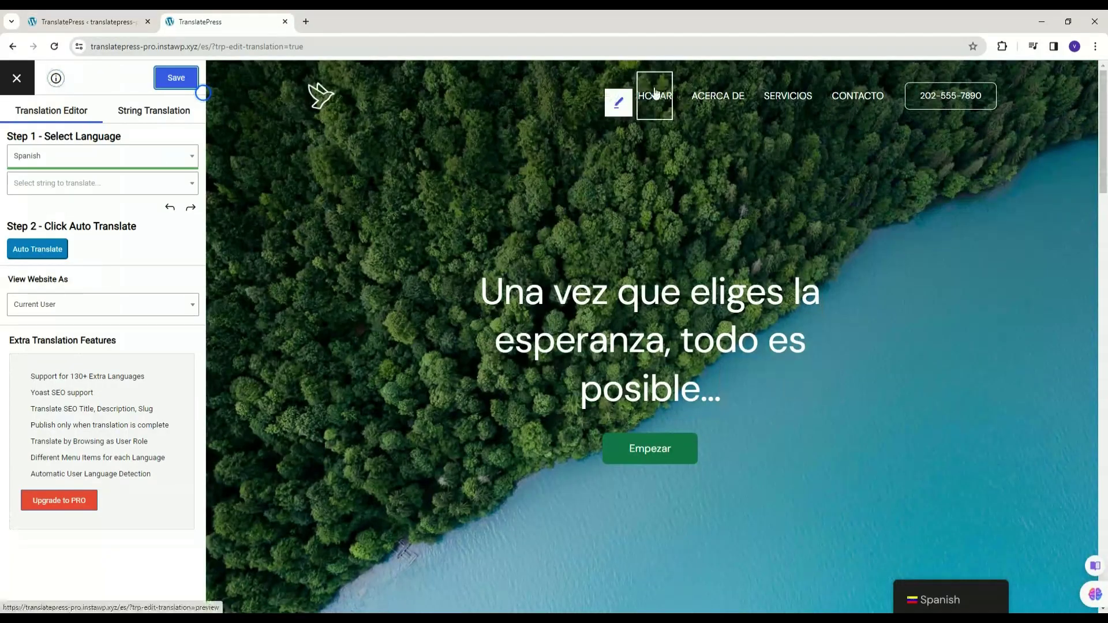
pyautogui.click(712, 99)
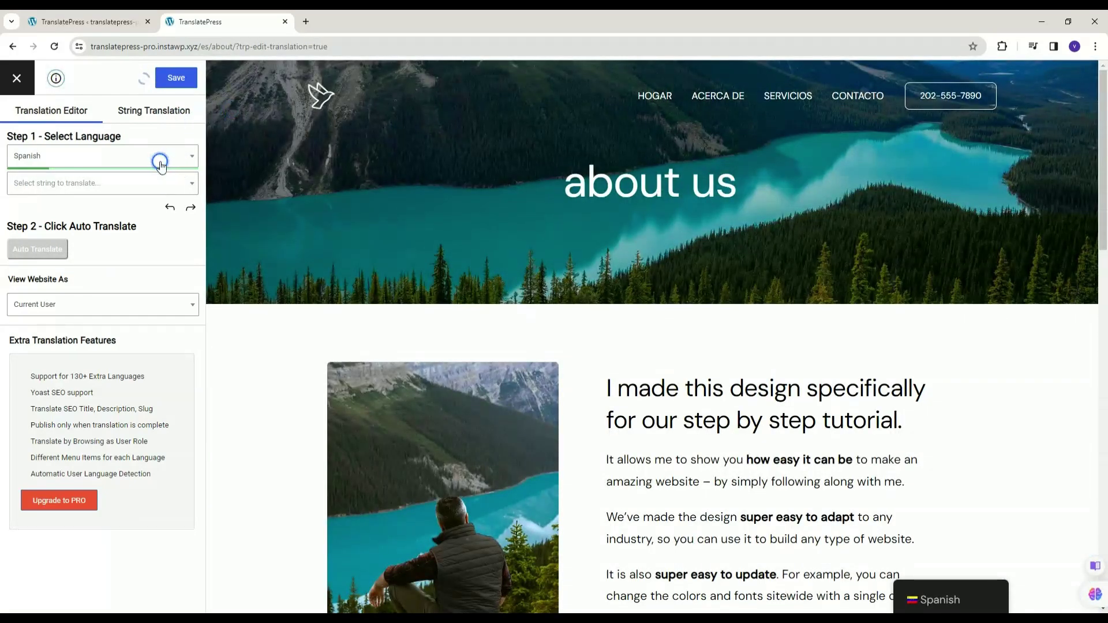
pyautogui.click(49, 249)
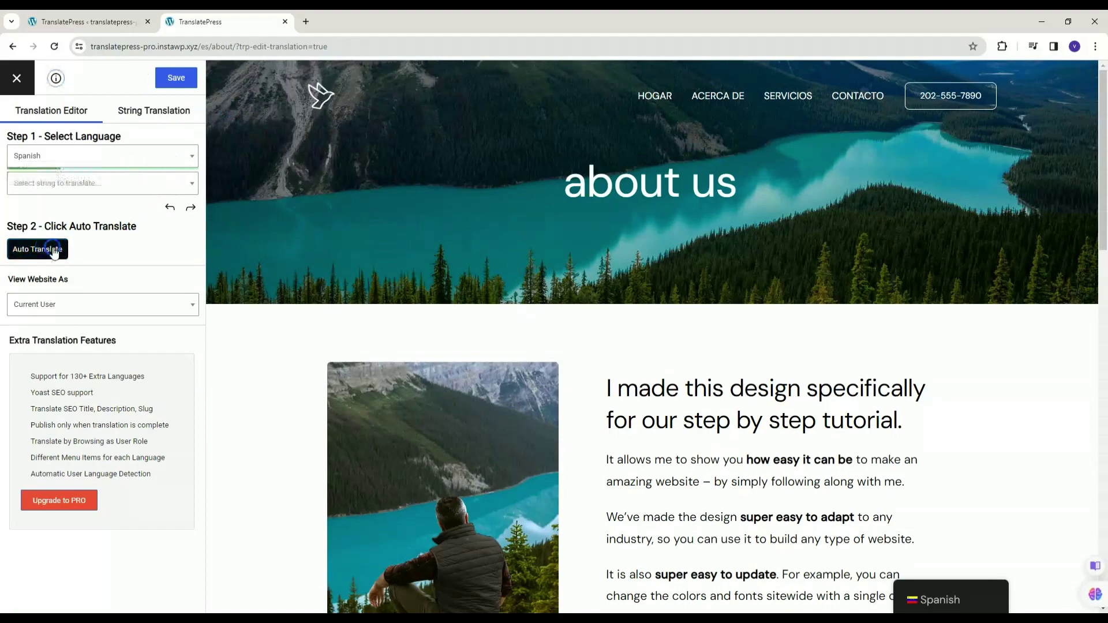
pyautogui.click(501, 341)
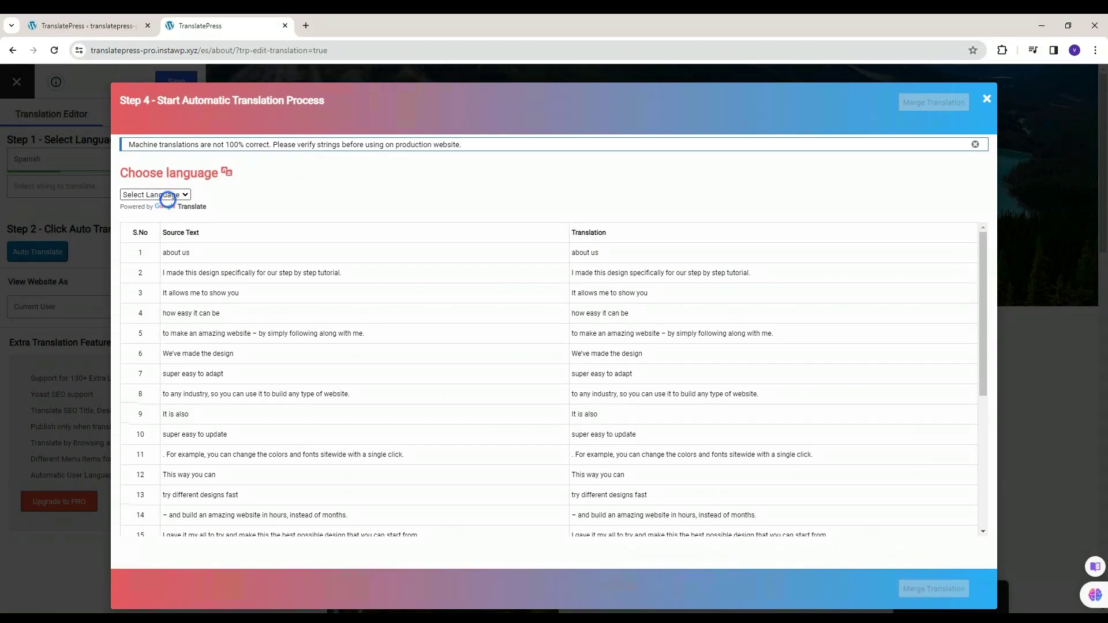
# Step: Set Spanish as the Google target language, merge the About Us translations, and save
pyautogui.click(167, 198)
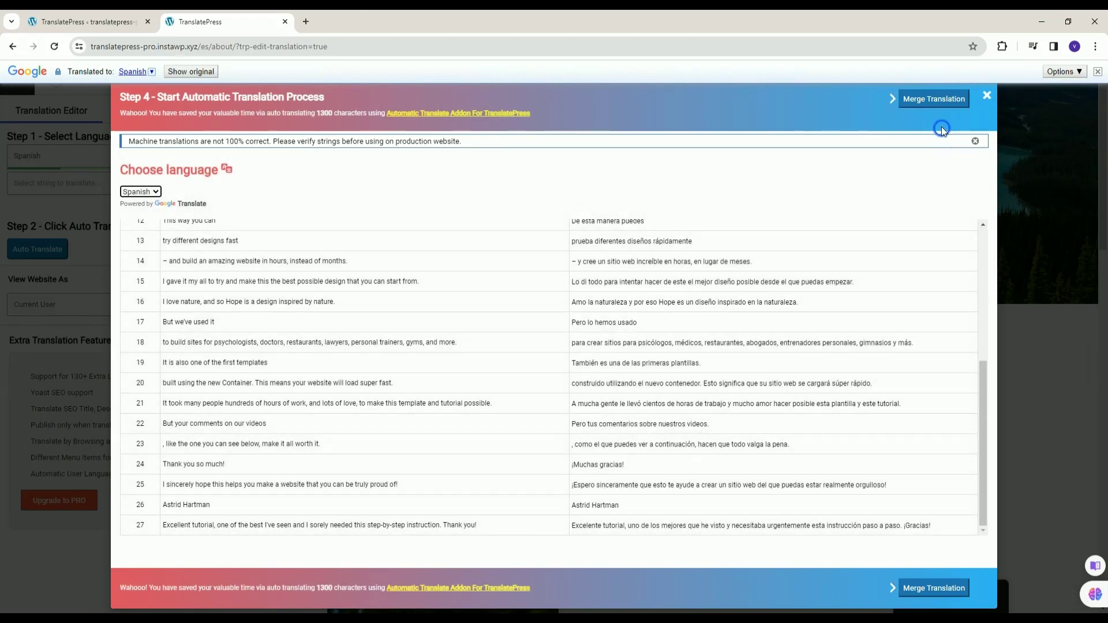
pyautogui.click(930, 101)
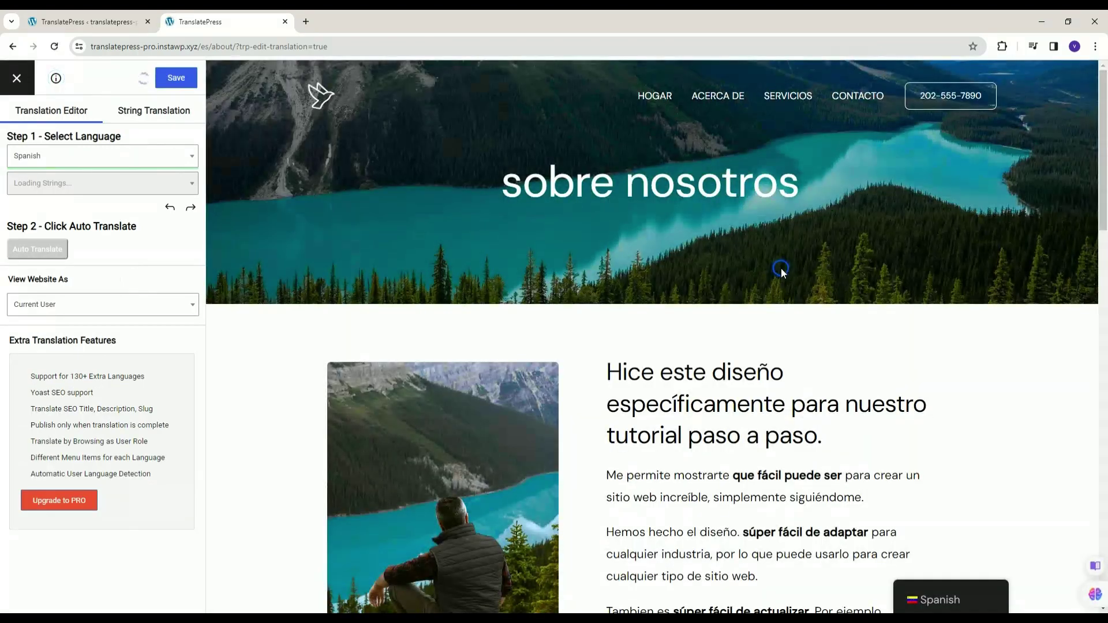
pyautogui.click(196, 78)
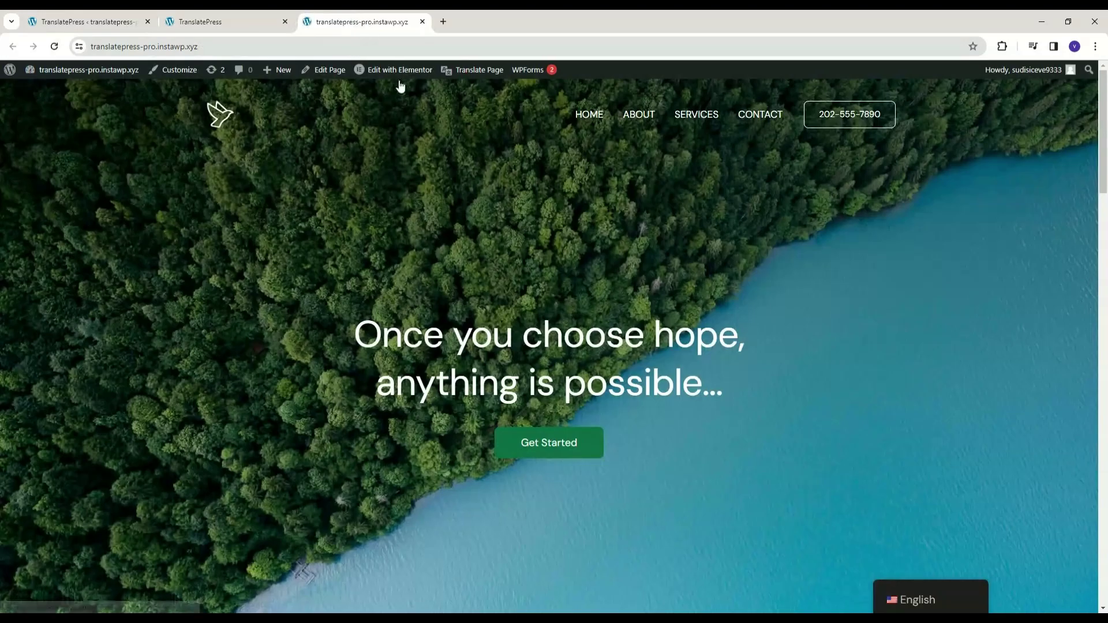
# Step: View the live English homepage in a new tab and show its floating Spanish/English switcher
pyautogui.click(548, 265)
pyautogui.moveTo(913, 572)
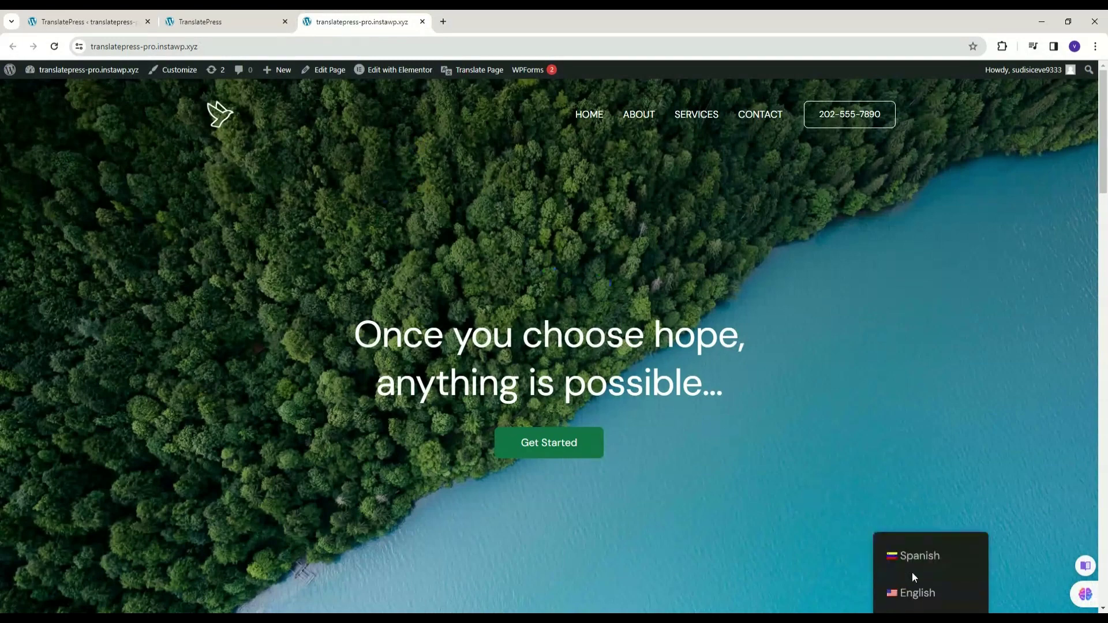